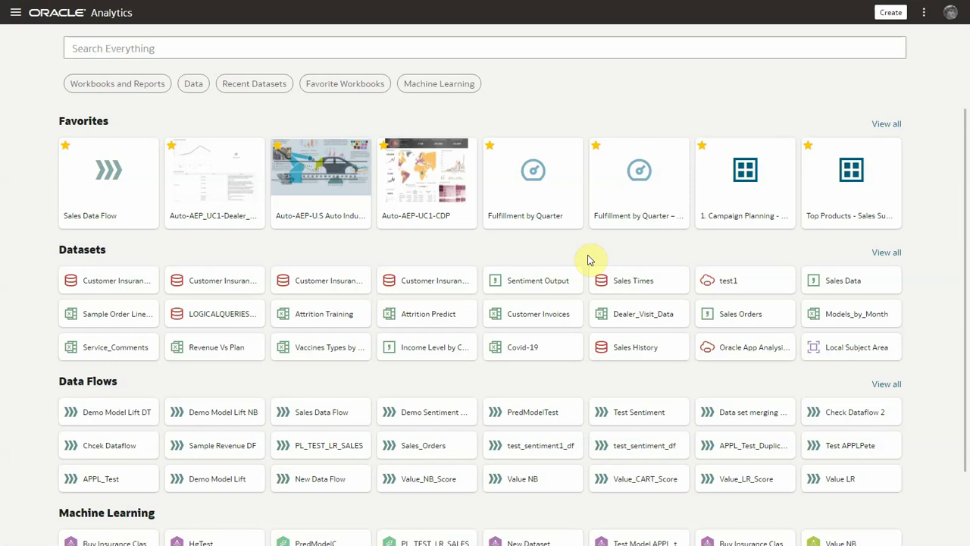
Go to the Machine Learning models list and inspect the DT model.
click(15, 12)
click(62, 143)
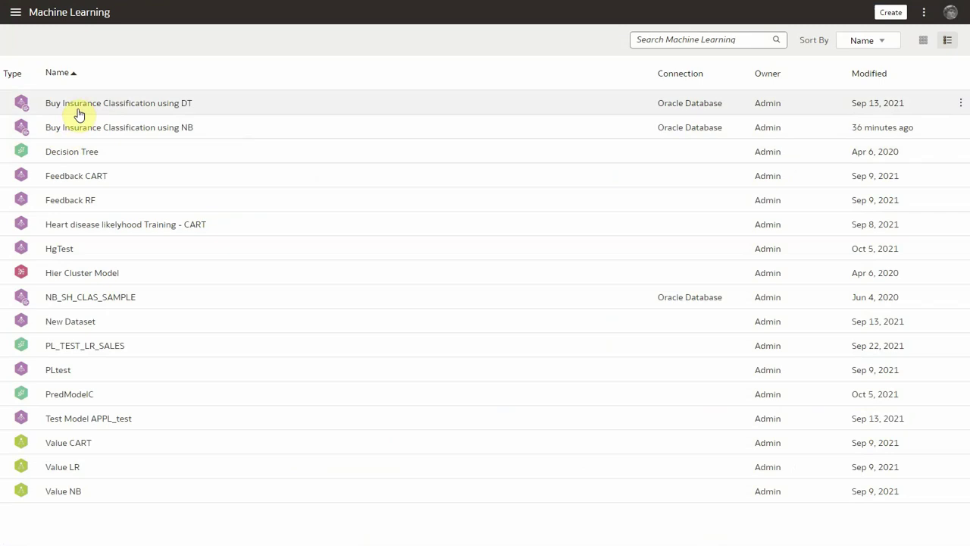
right_click(79, 113)
click(97, 125)
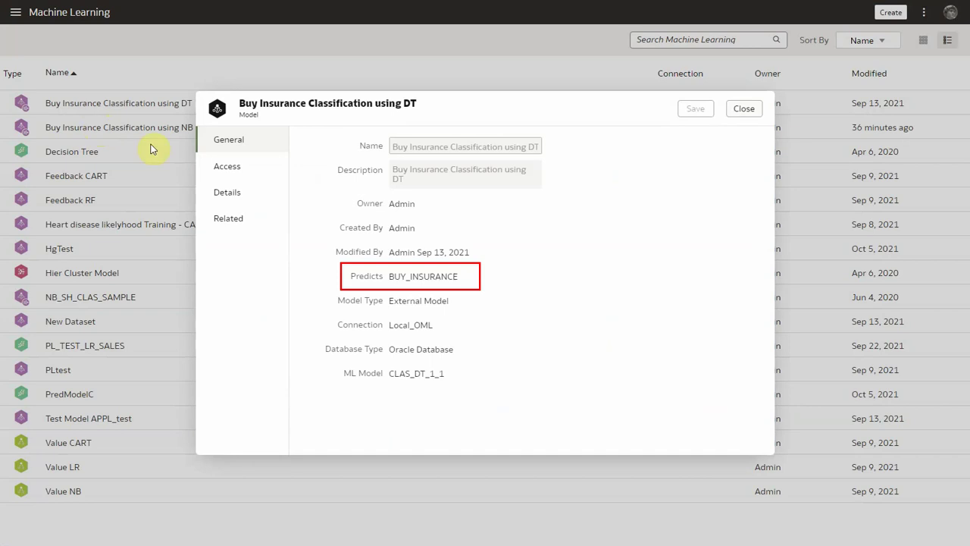
Review the DT model's details, input columns and training parameters, then close the inspector.
click(227, 195)
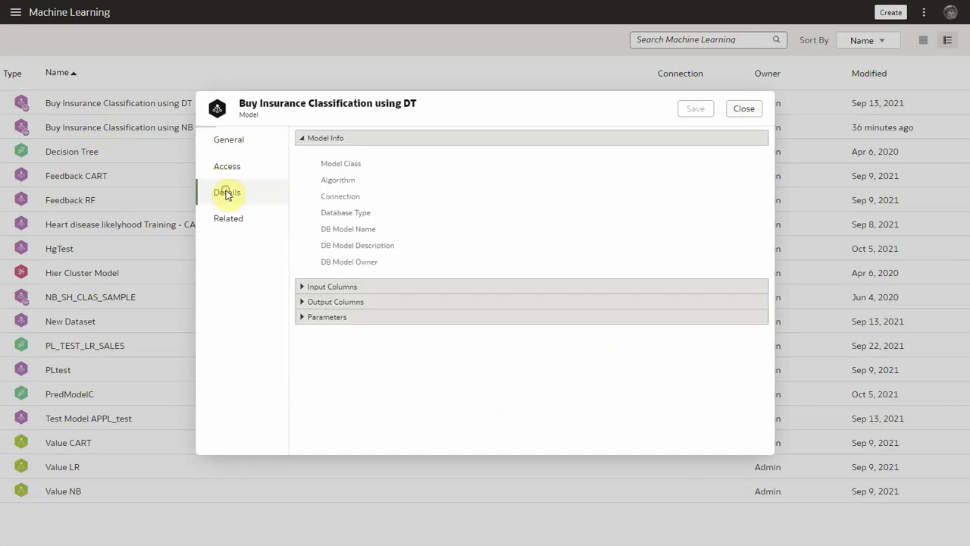
click(299, 139)
click(297, 156)
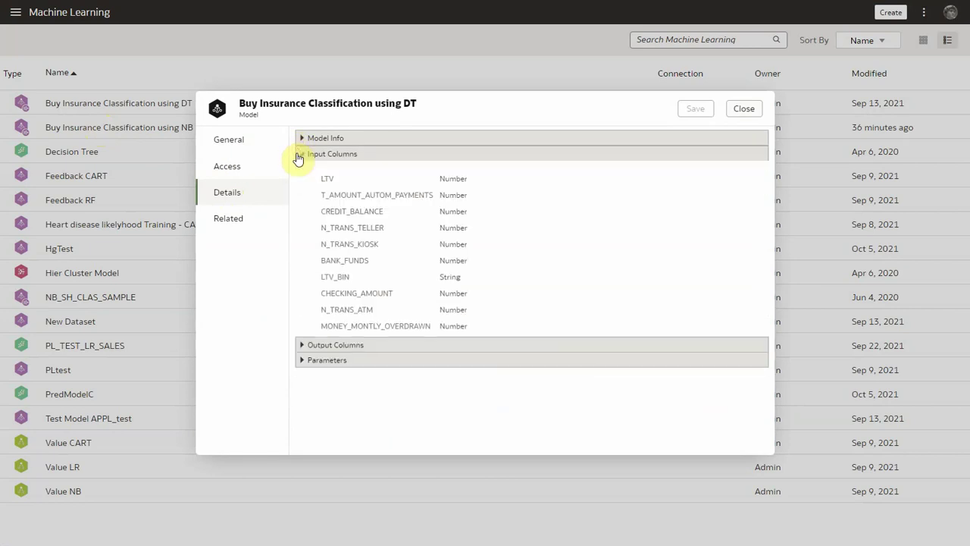
click(298, 156)
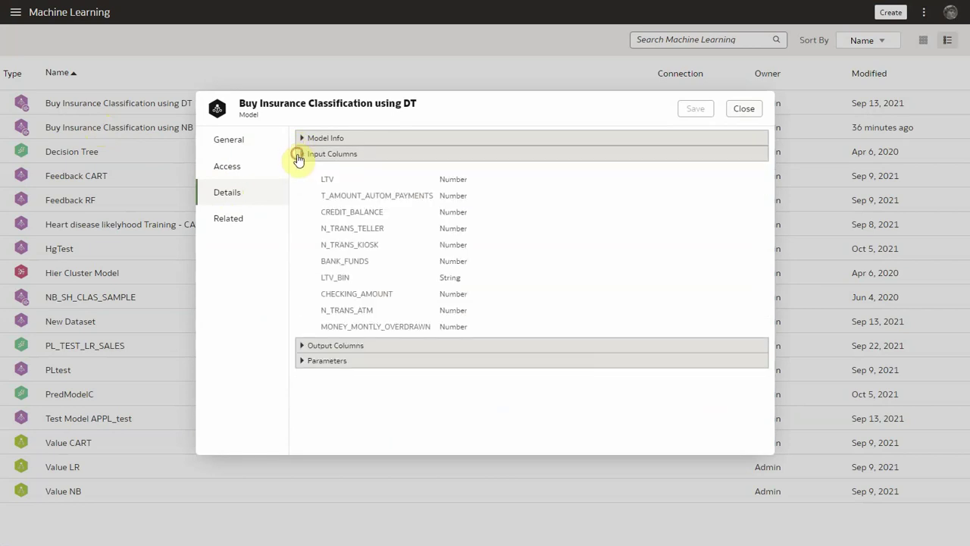
click(301, 187)
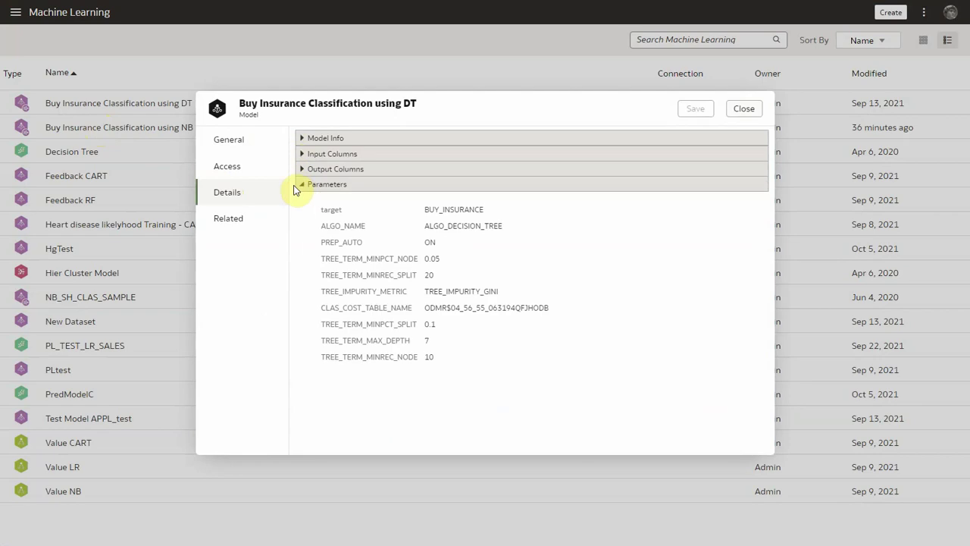
click(738, 112)
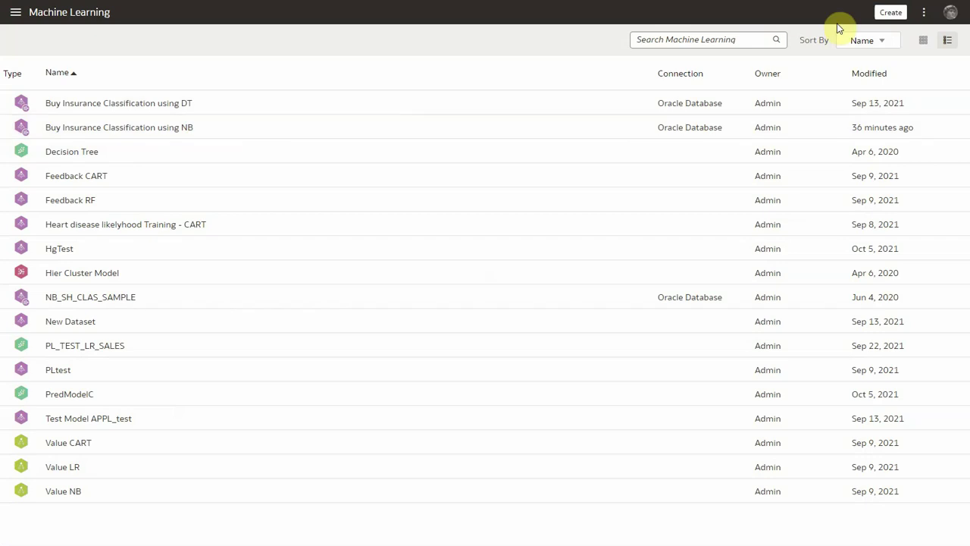
Create a new data flow sourced from the Customer Insurance dataset, found by searching 'insur'.
click(884, 12)
click(880, 76)
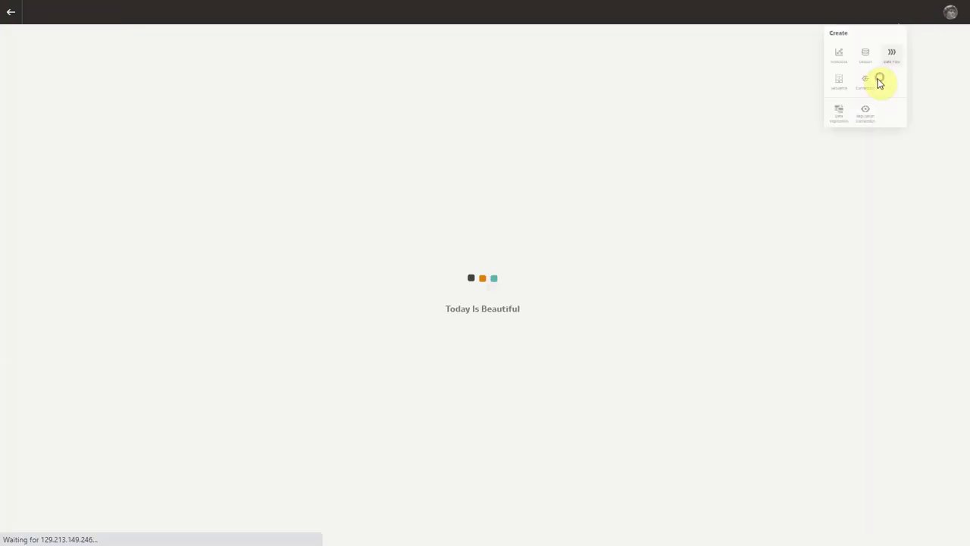
click(606, 131)
text(insure)
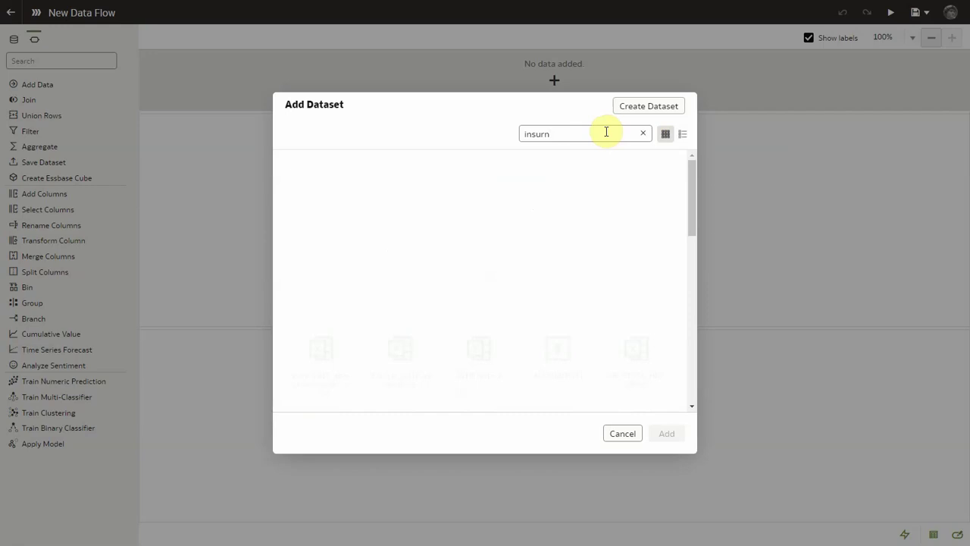
key(BackSpace)
key(BackSpace)
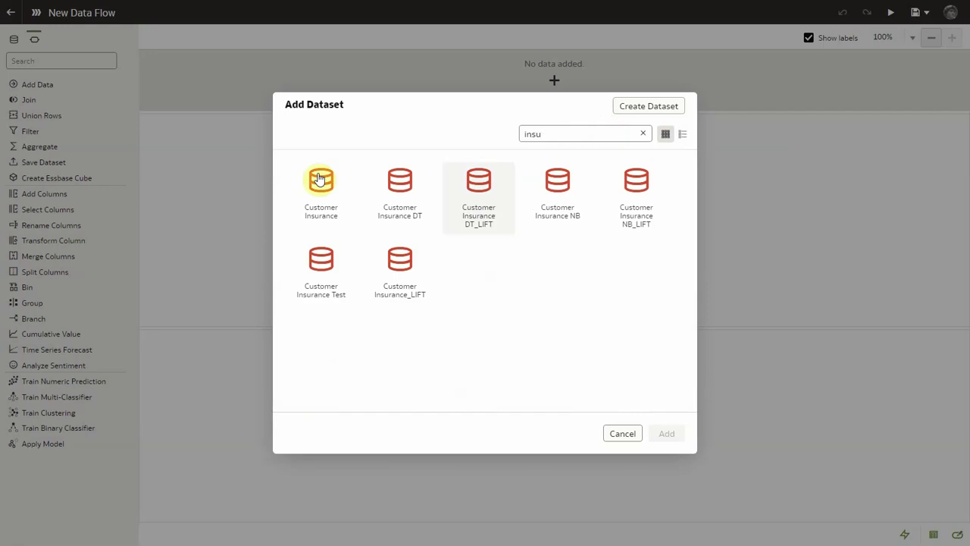
double_click(318, 193)
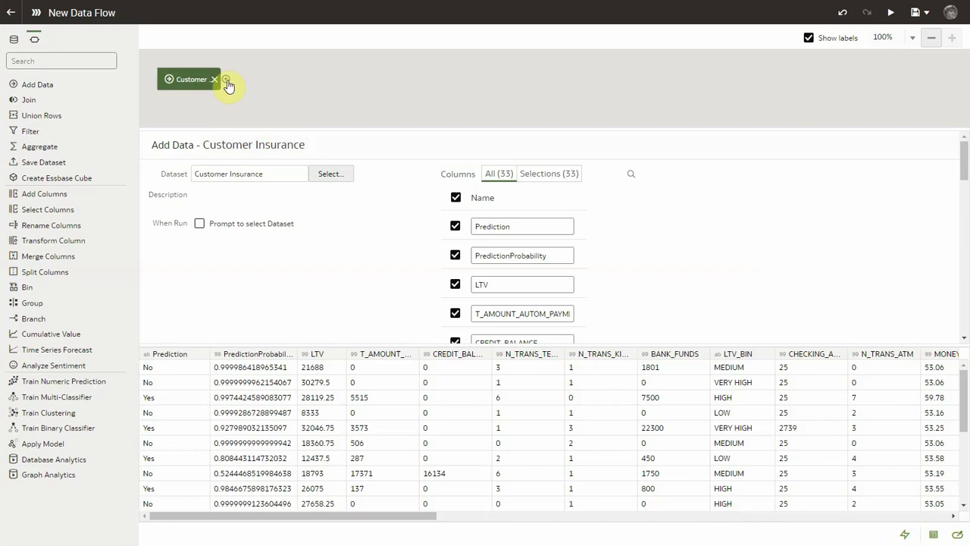
Add an Apply Model step using Buy Insurance Classification using DT.
click(227, 80)
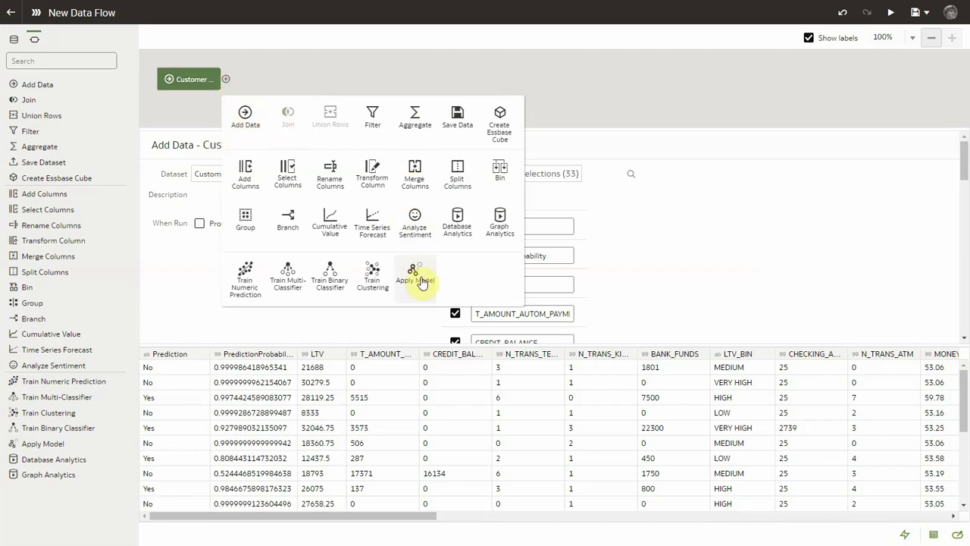
click(423, 282)
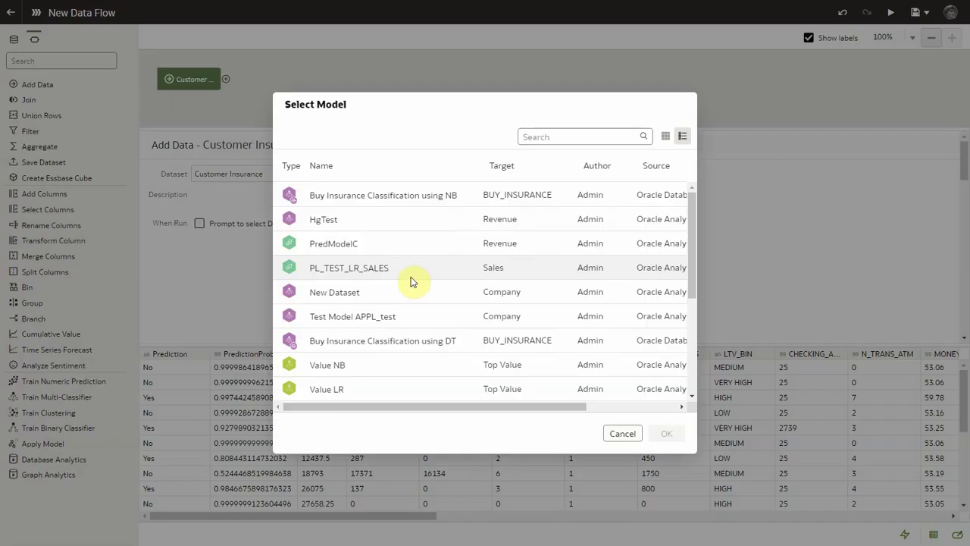
click(427, 342)
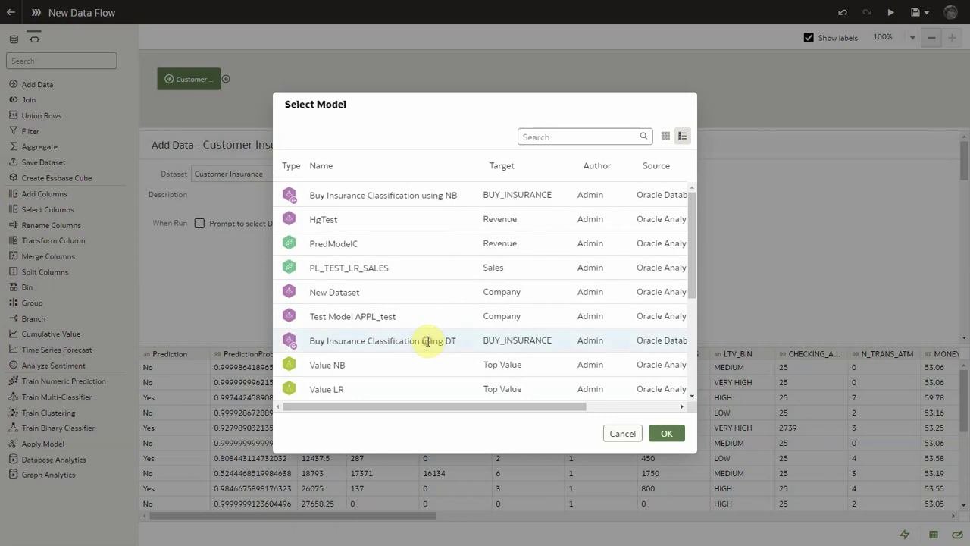
Confirm the DT model and expand the Apply Model step's parameters.
click(665, 433)
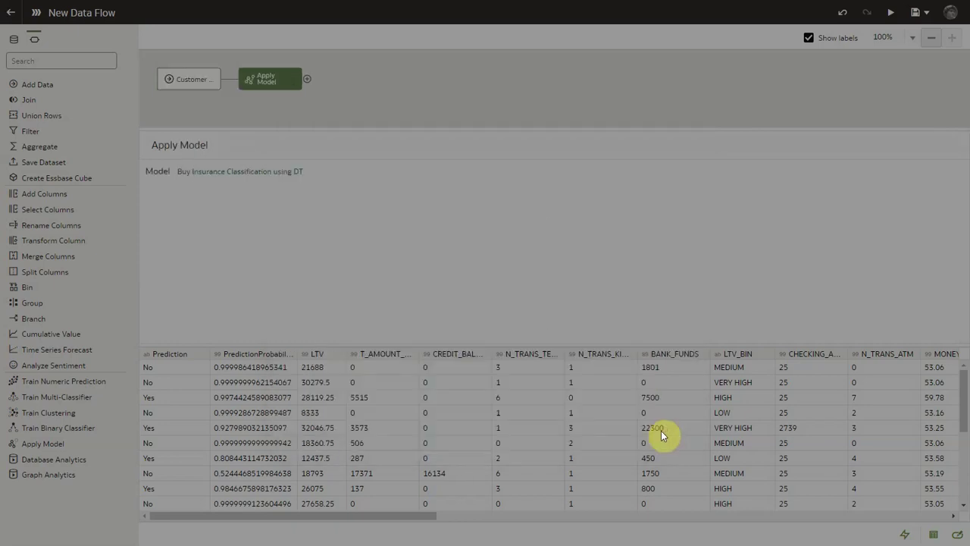
click(934, 534)
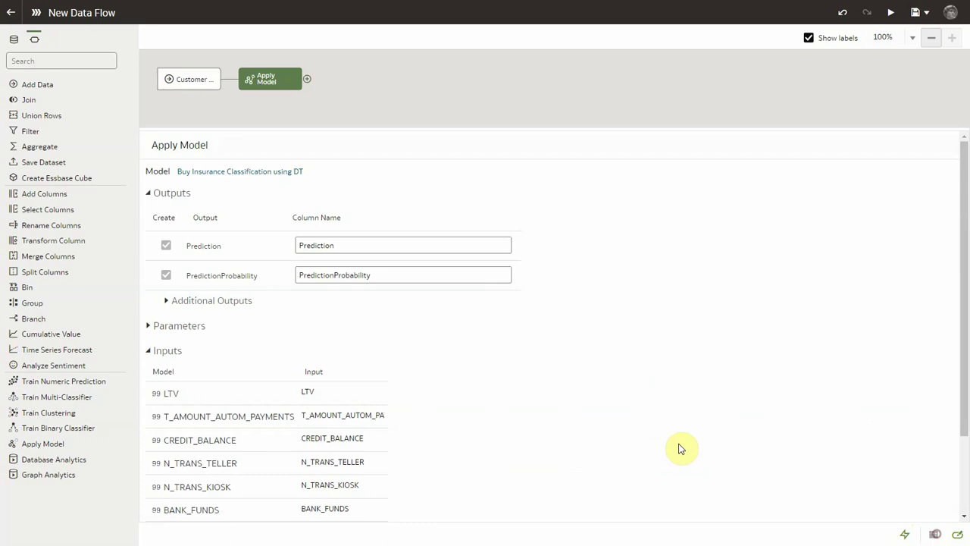
scroll(346, 419, down, 3)
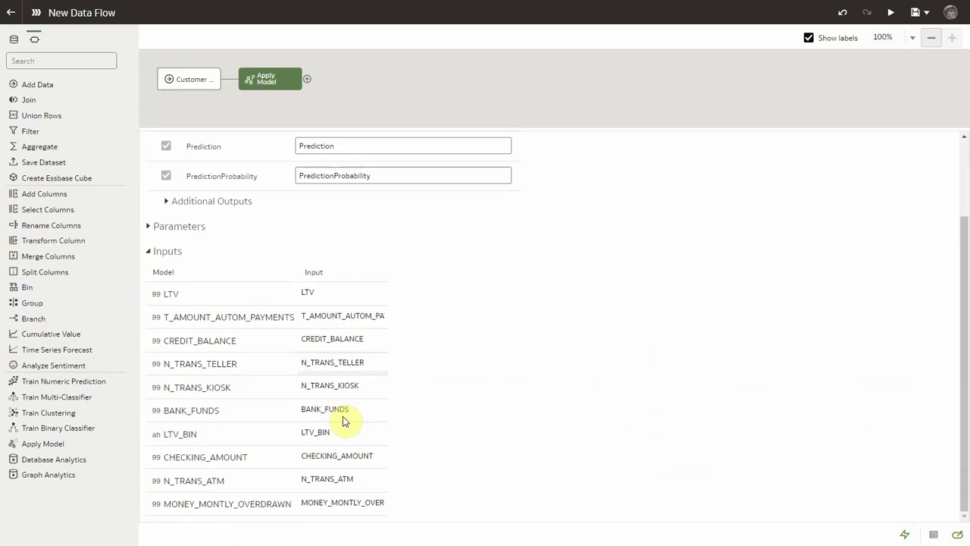
click(148, 251)
click(150, 326)
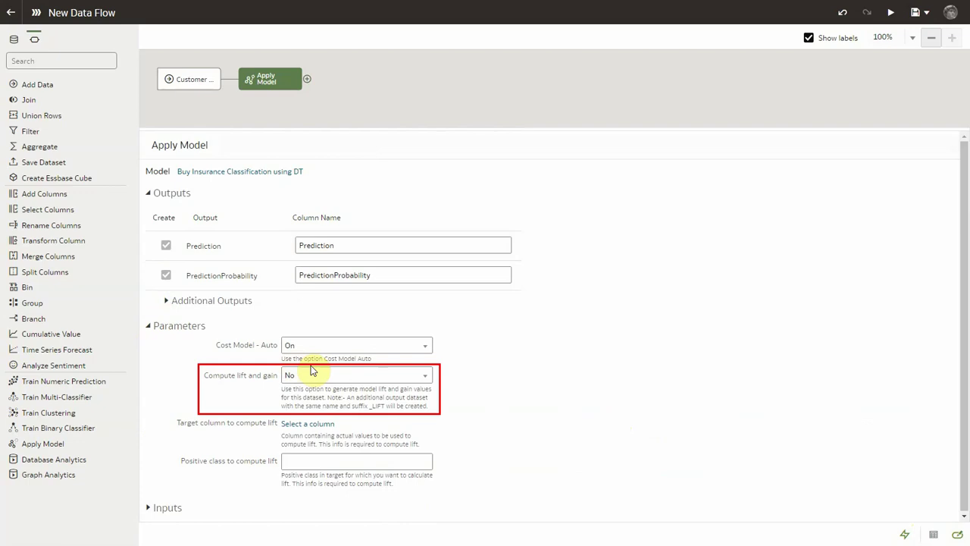
Set Compute lift and gain to Yes, target column BUY_INSURANCE, positive class Yes.
click(313, 374)
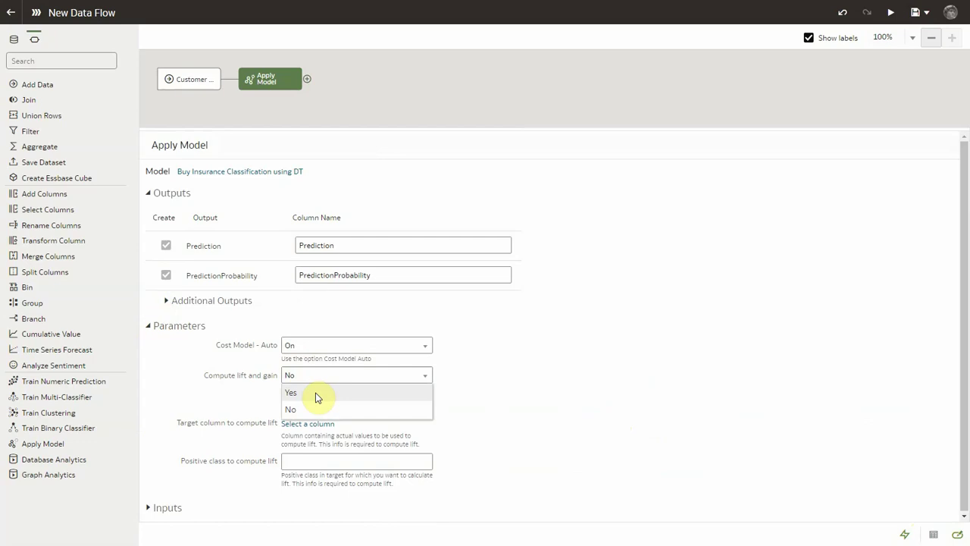
click(316, 397)
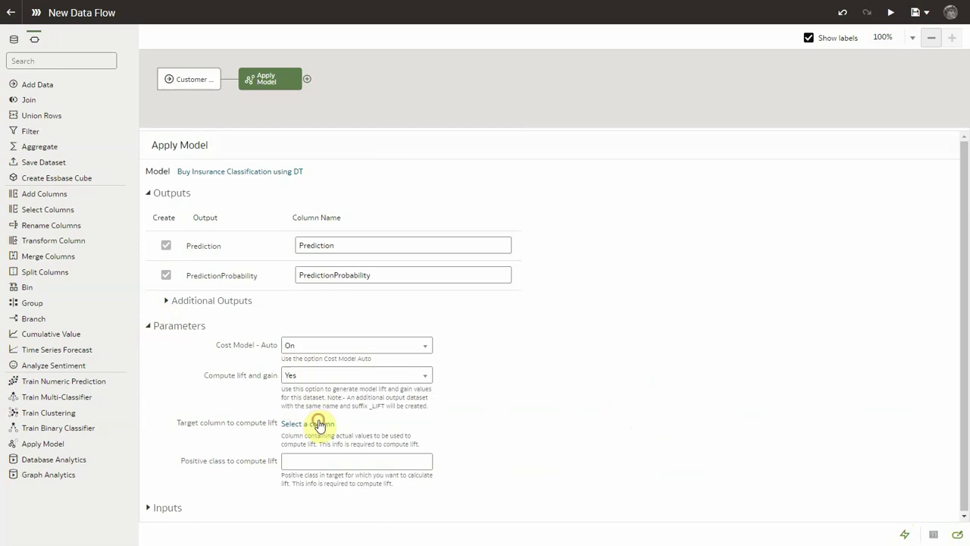
click(318, 424)
scroll(461, 359, down, 3)
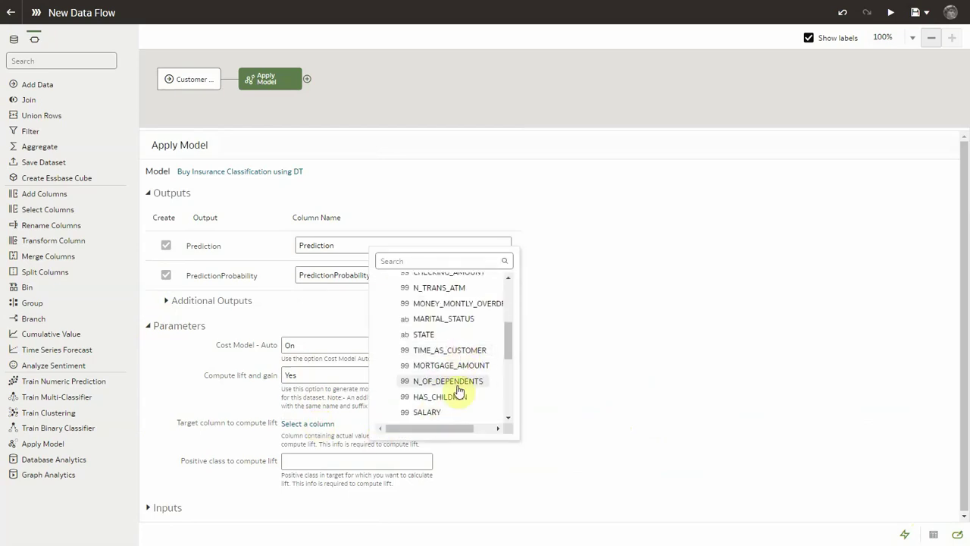
scroll(461, 388, down, 5)
click(455, 376)
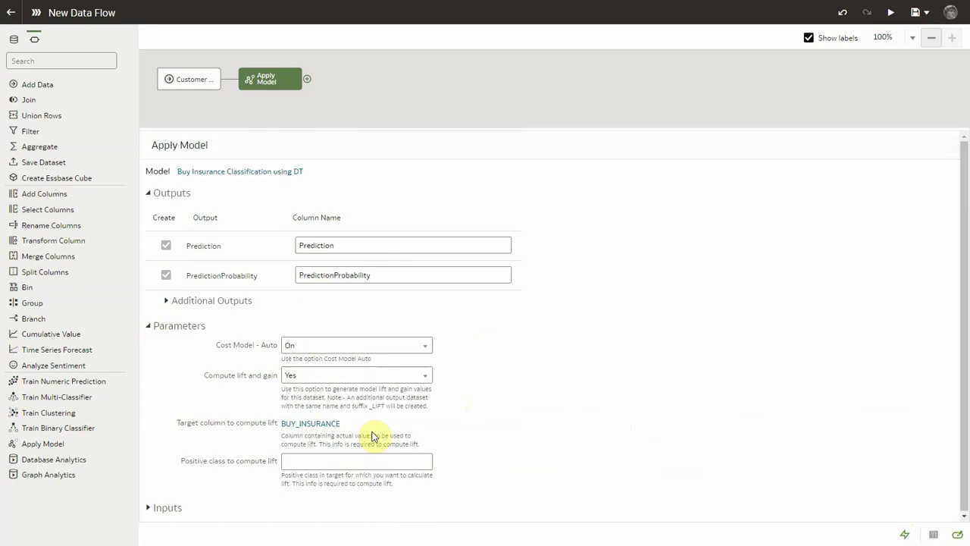
click(354, 458)
text(Yes)
key(Return)
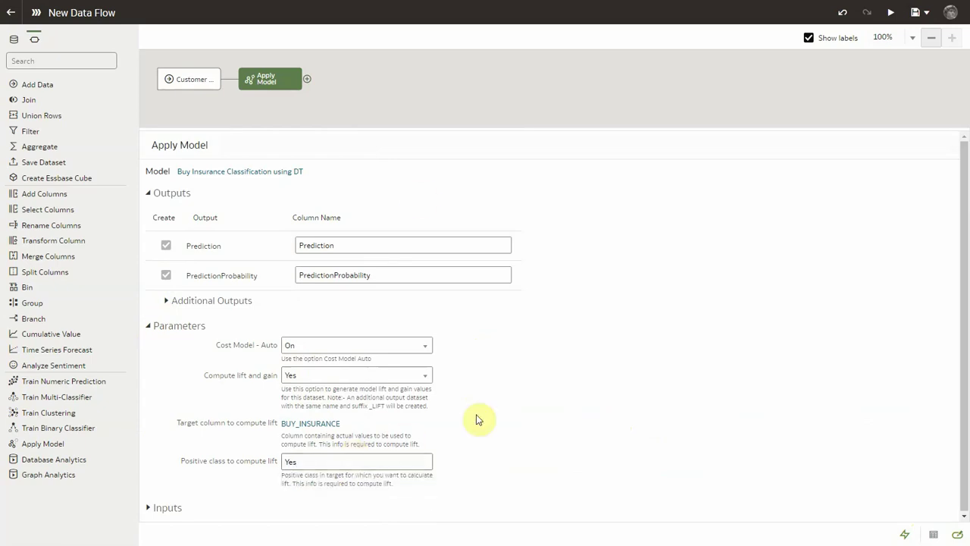
click(307, 79)
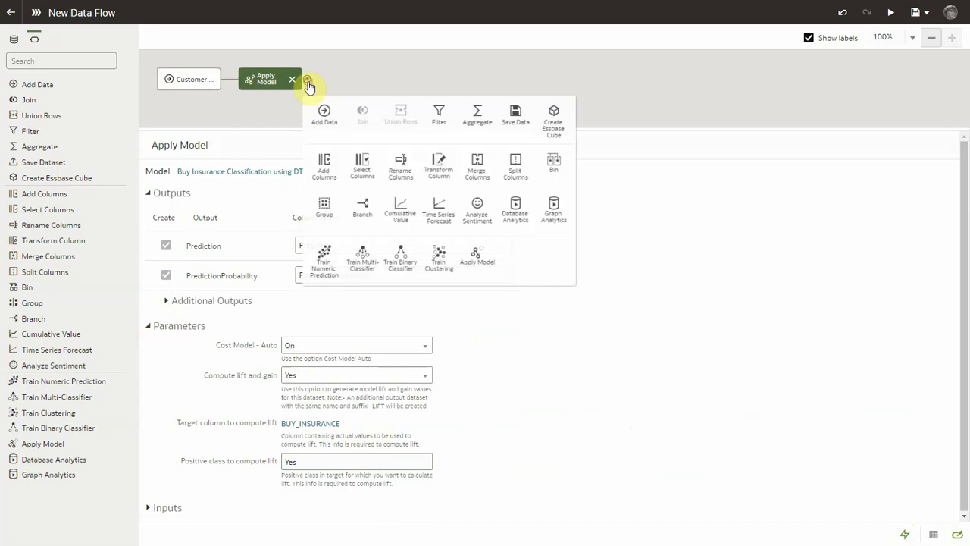
Save results to dataset Customer Insurance DT (table CUST_INSURANCE_DT), then save and run Demo Model Lift DT.
click(537, 115)
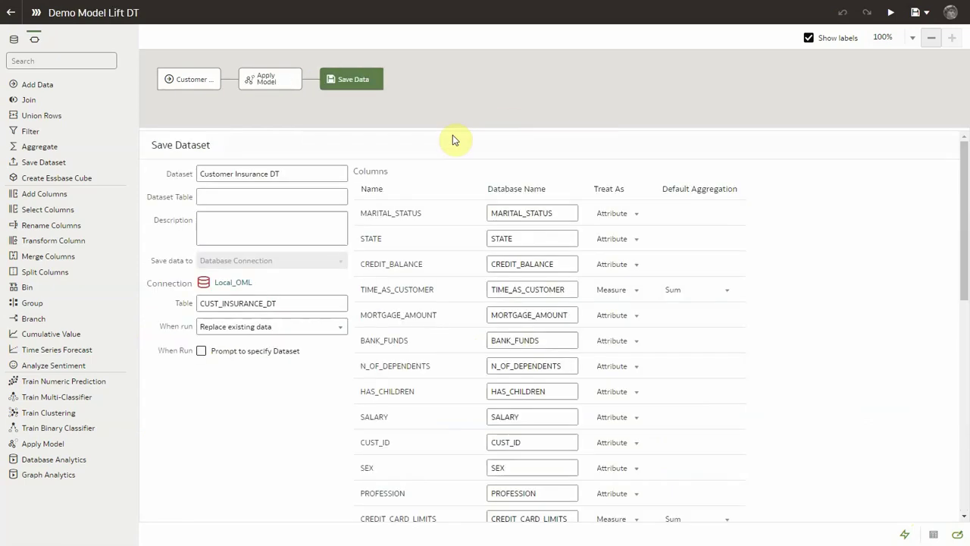
click(288, 178)
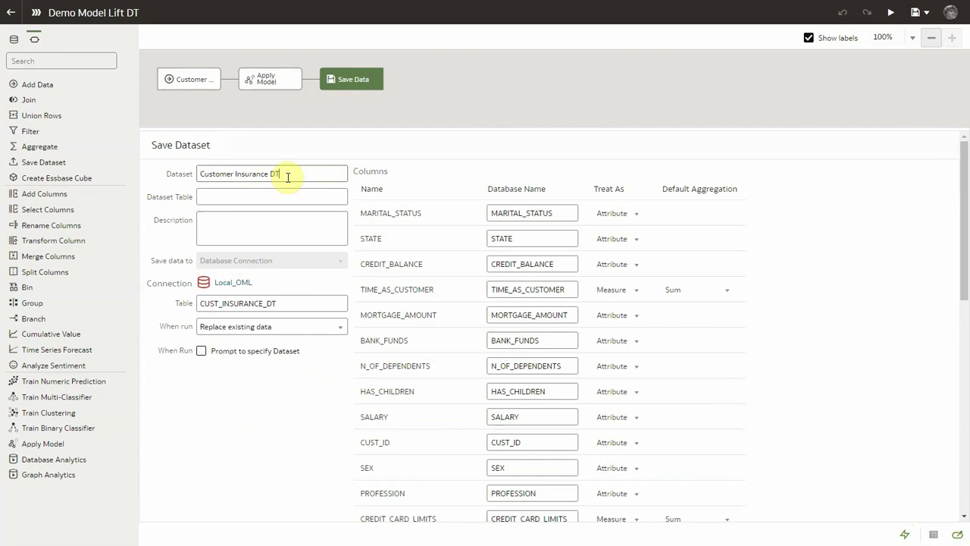
click(295, 304)
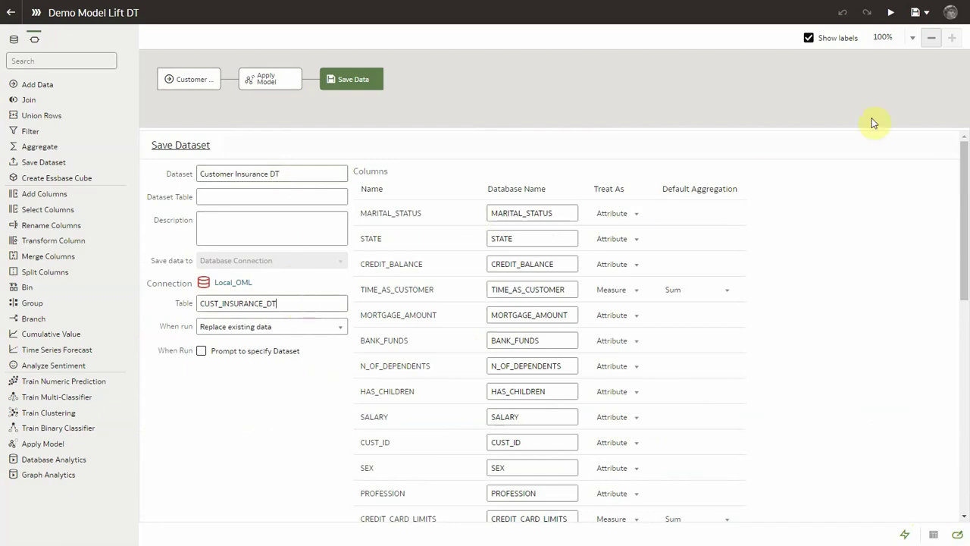
click(915, 14)
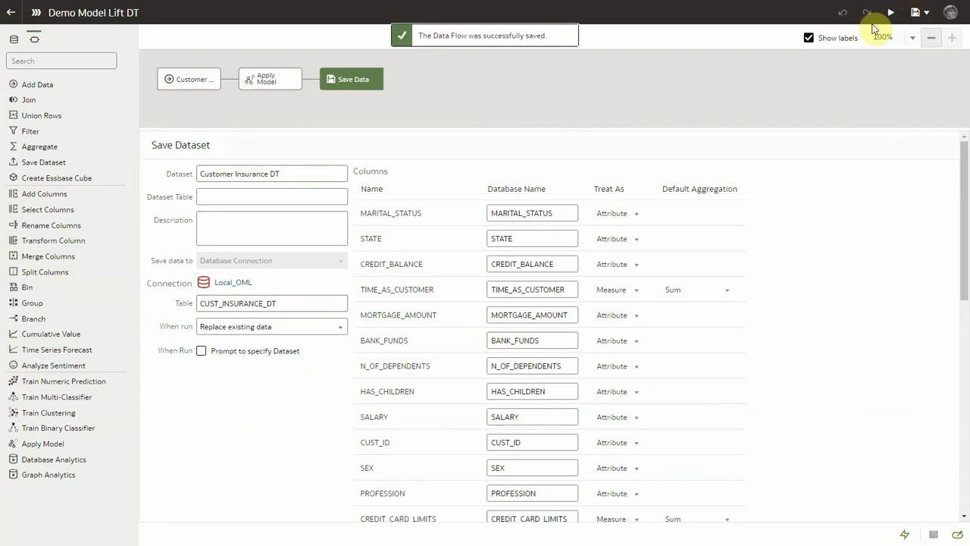
click(891, 13)
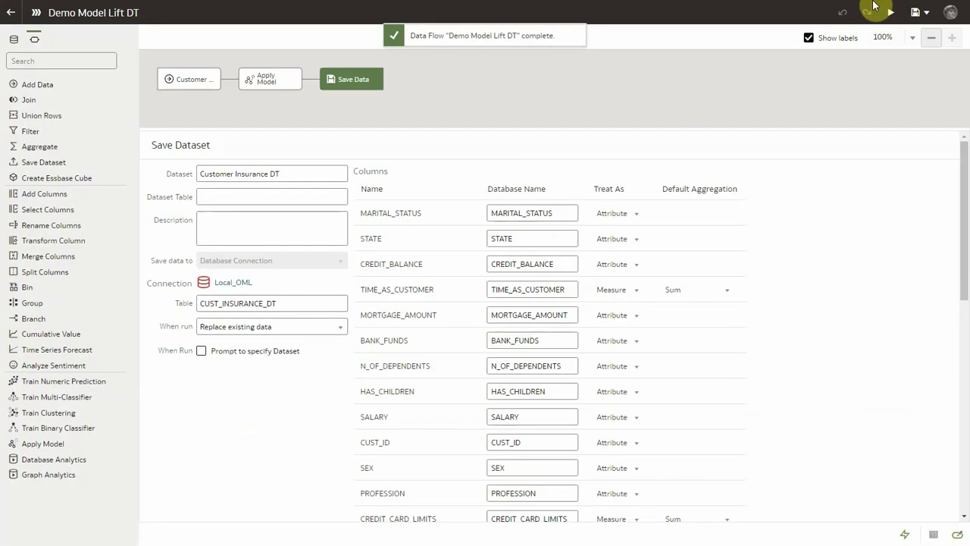
From the Datasets list, create a workbook on Customer Insurance DT_LIFT.
click(10, 12)
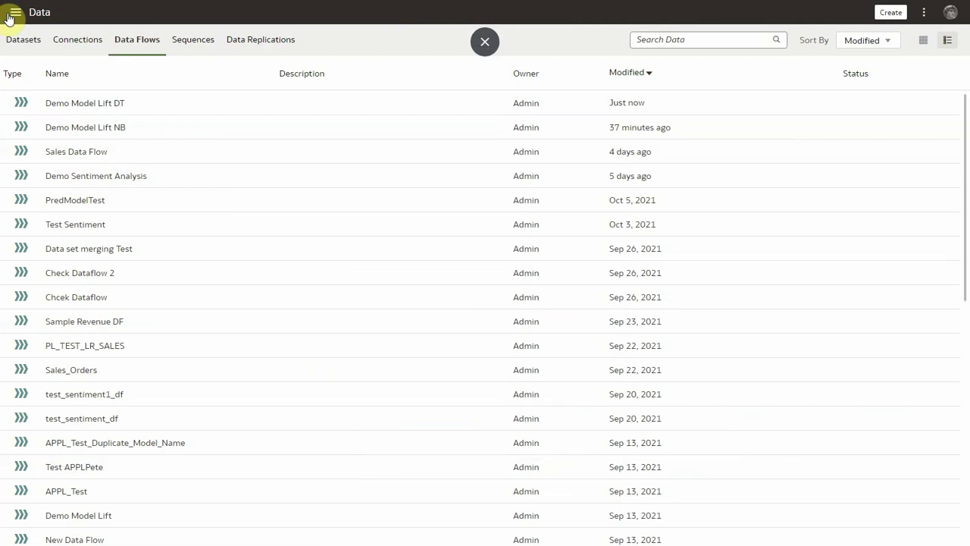
click(19, 39)
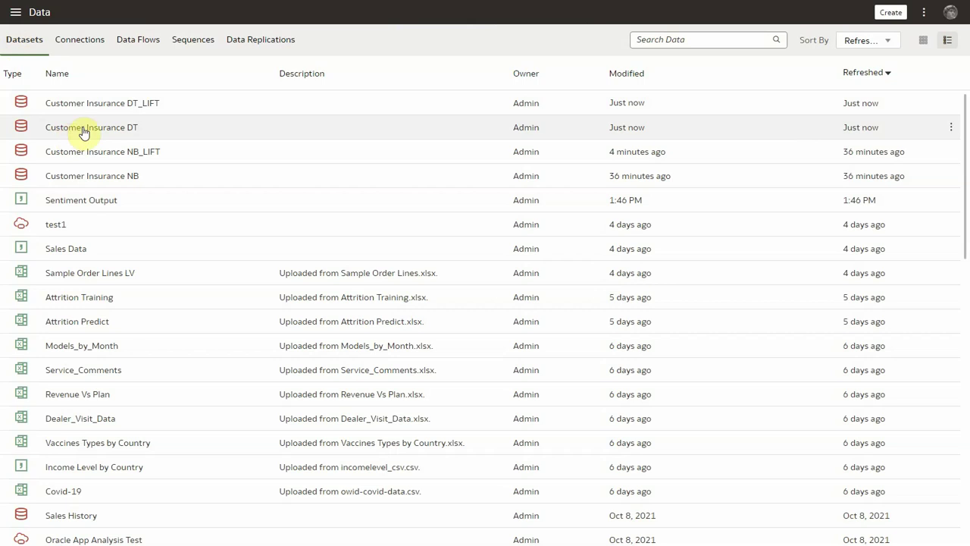
click(149, 106)
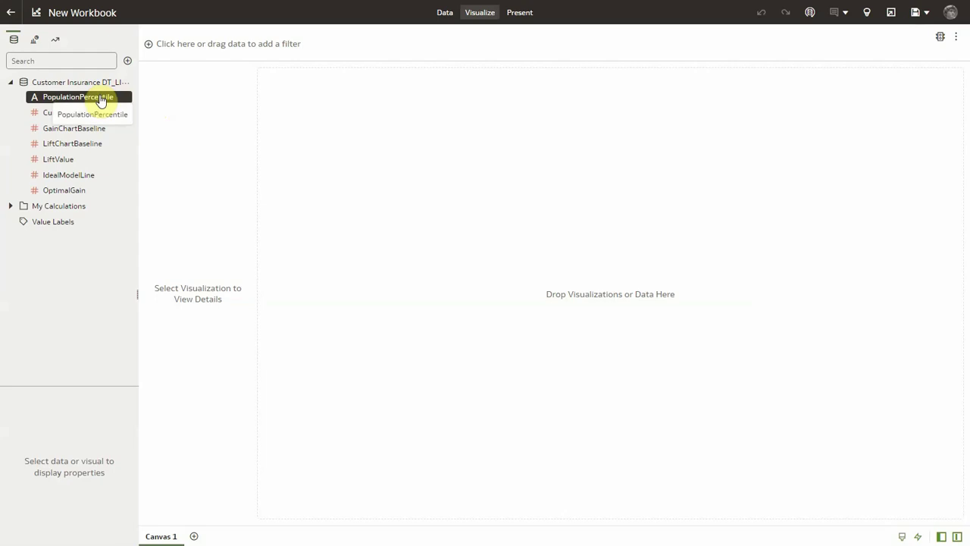
Plot CumulativeGain, GainChartBaseline and OptimalGain against PopulationPercentile as a line chart.
double_click(100, 101)
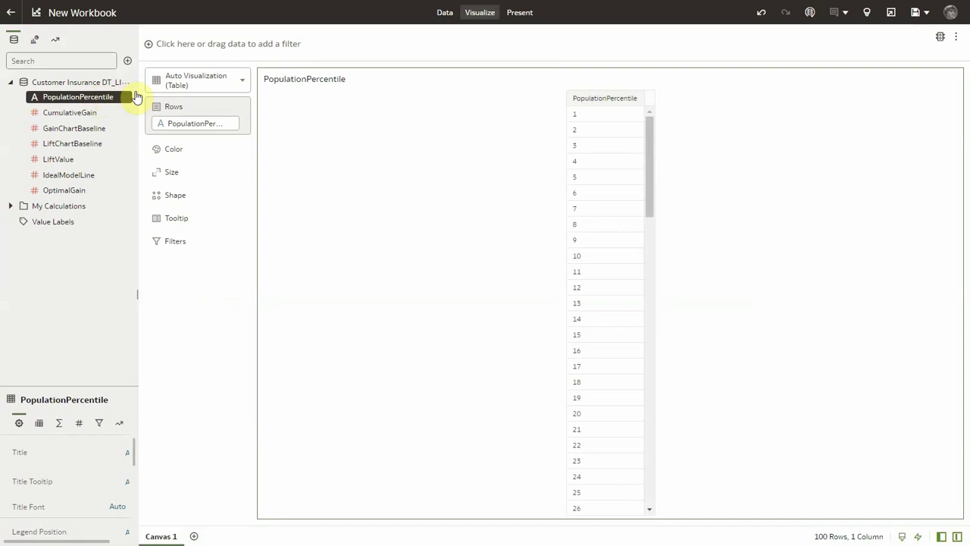
click(224, 81)
click(157, 163)
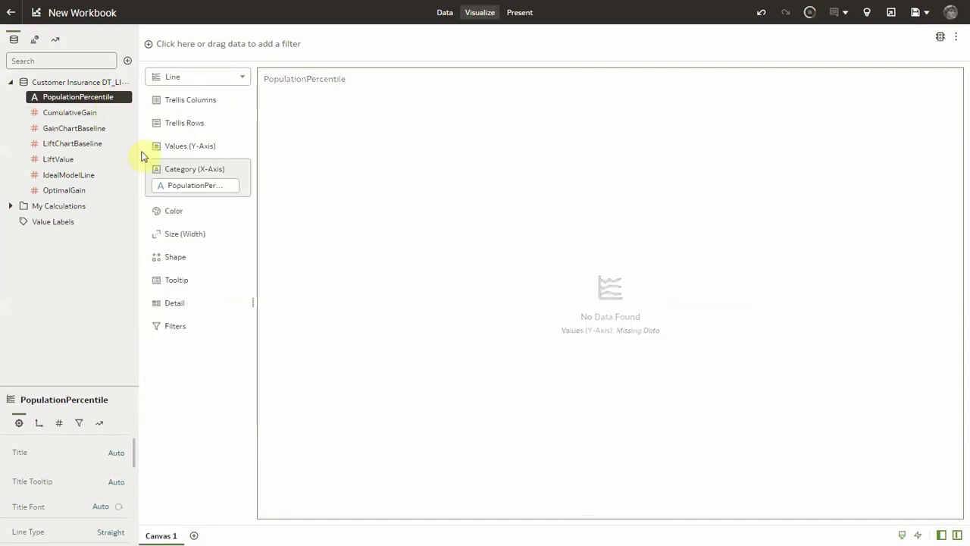
double_click(84, 118)
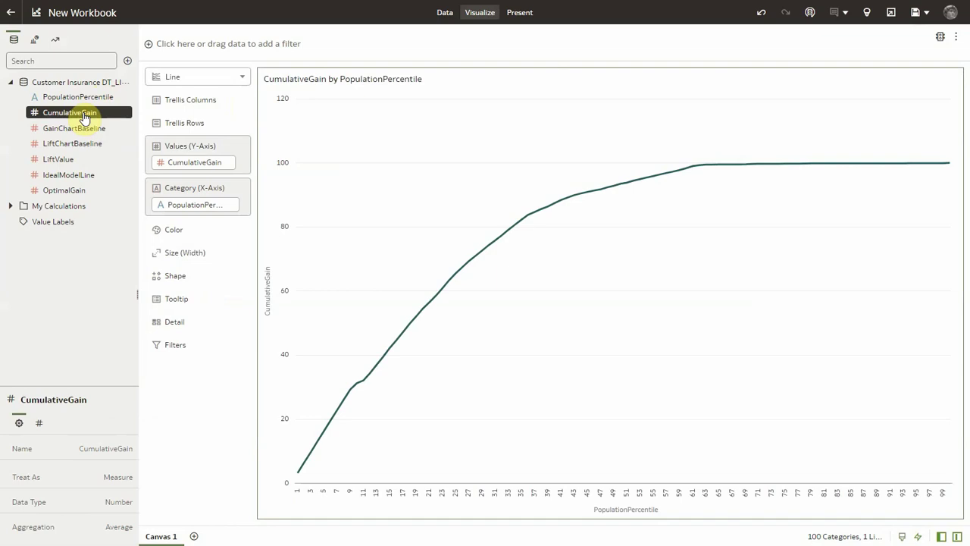
drag(83, 126, 188, 177)
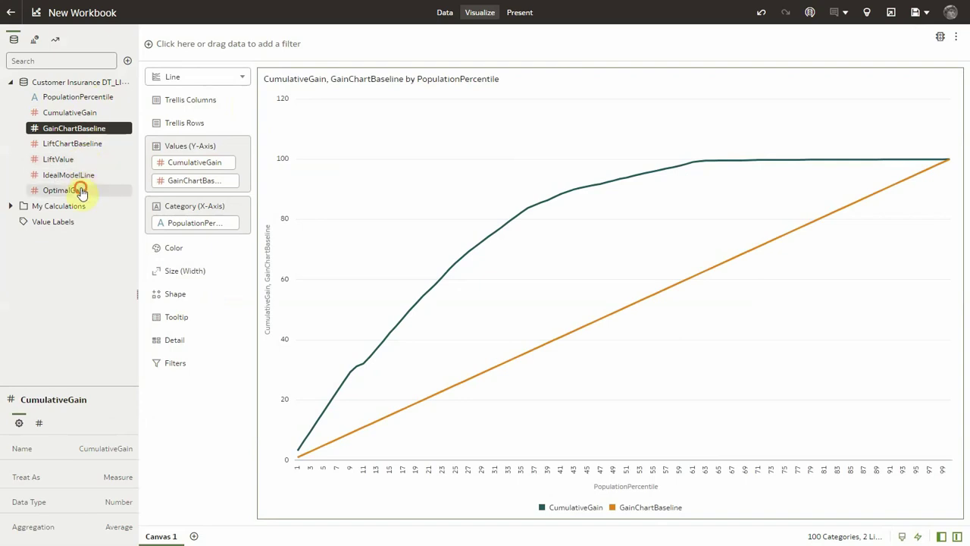
drag(80, 190, 198, 195)
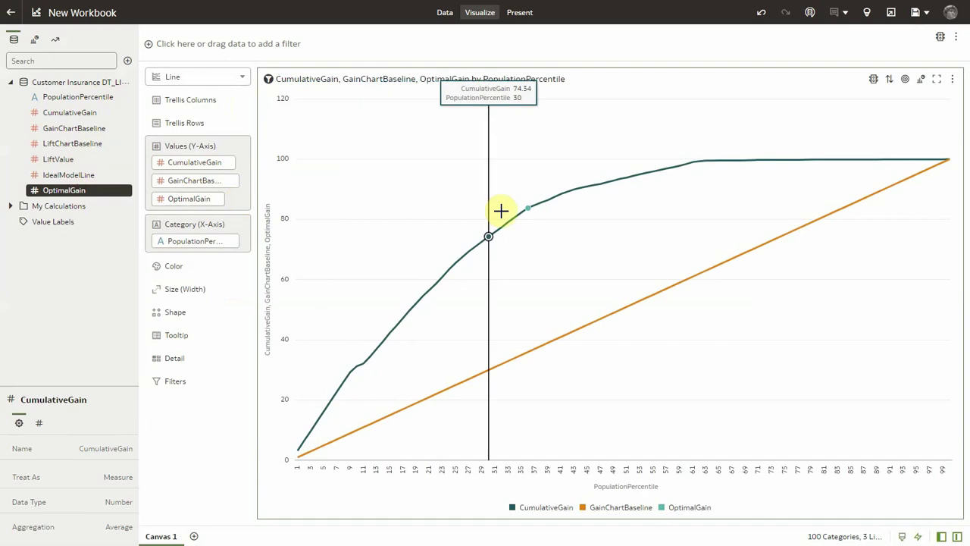
mouse_move(527, 210)
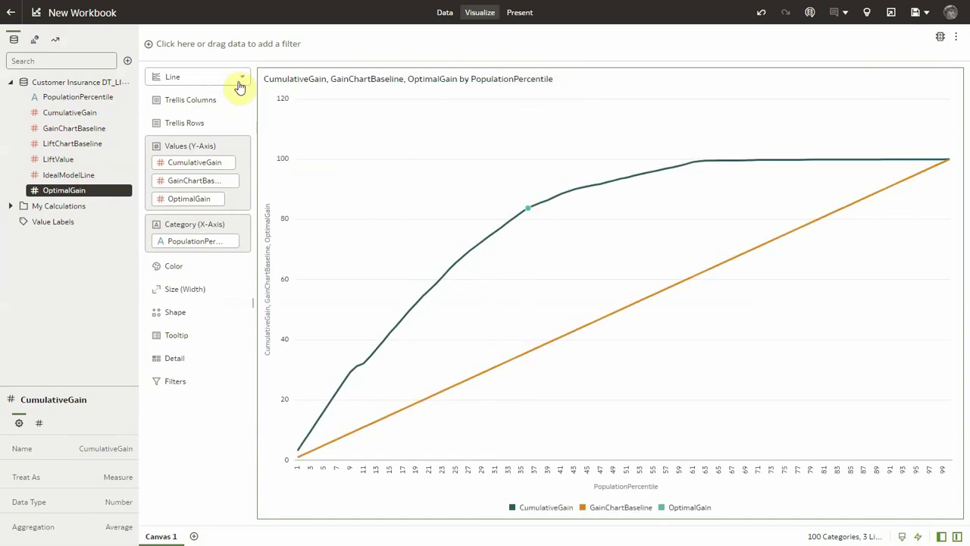
Add the Customer Insurance NB_LIFT dataset and plot its CumulativeGain and OptimalGain as extra lines.
click(126, 62)
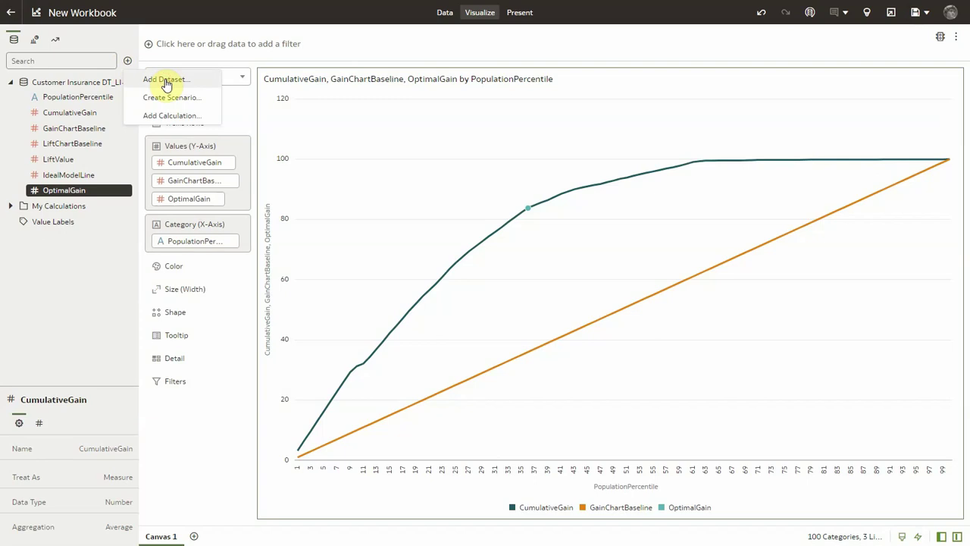
click(165, 81)
click(541, 133)
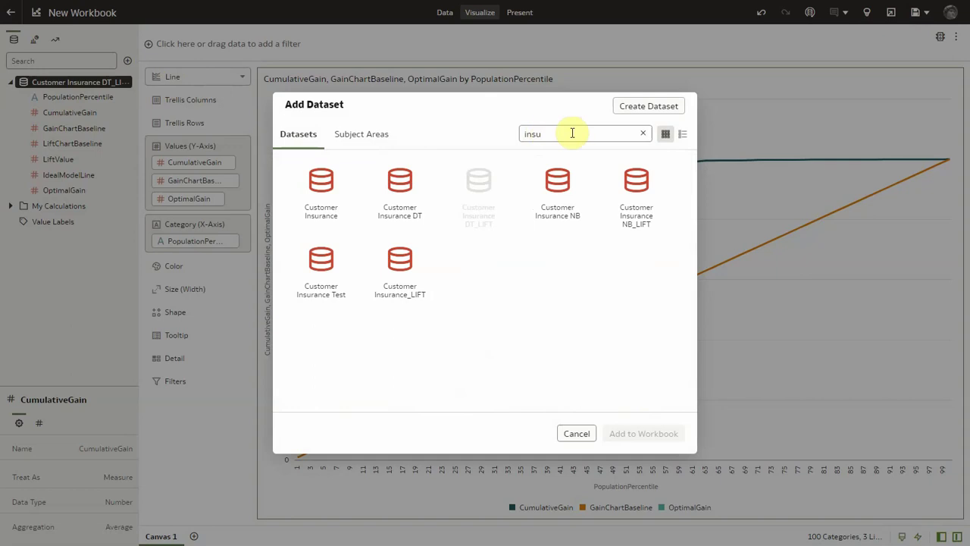
double_click(641, 190)
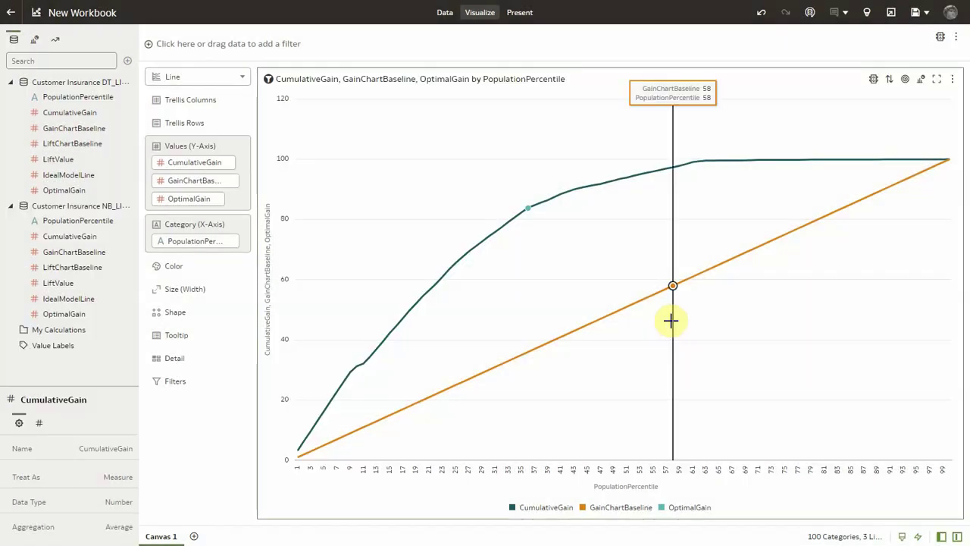
drag(89, 245, 186, 214)
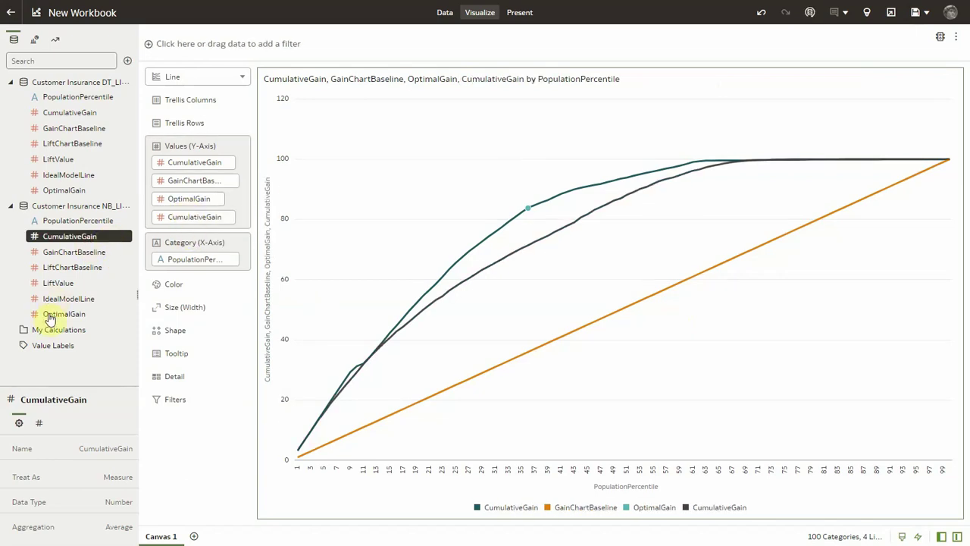
drag(50, 321, 199, 231)
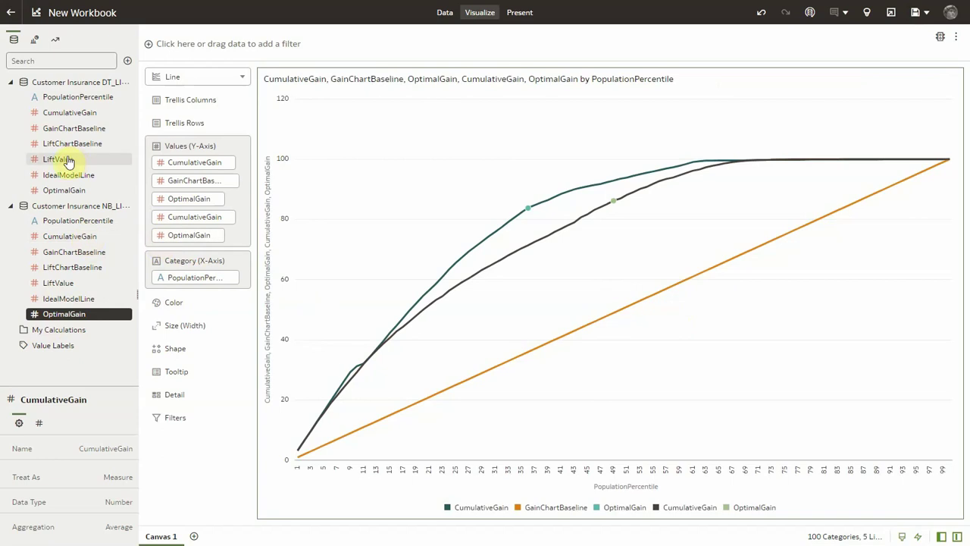
Add LiftValue from both DT_LIFT and NB_LIFT, each placed on the Y2 axis.
drag(65, 160, 191, 166)
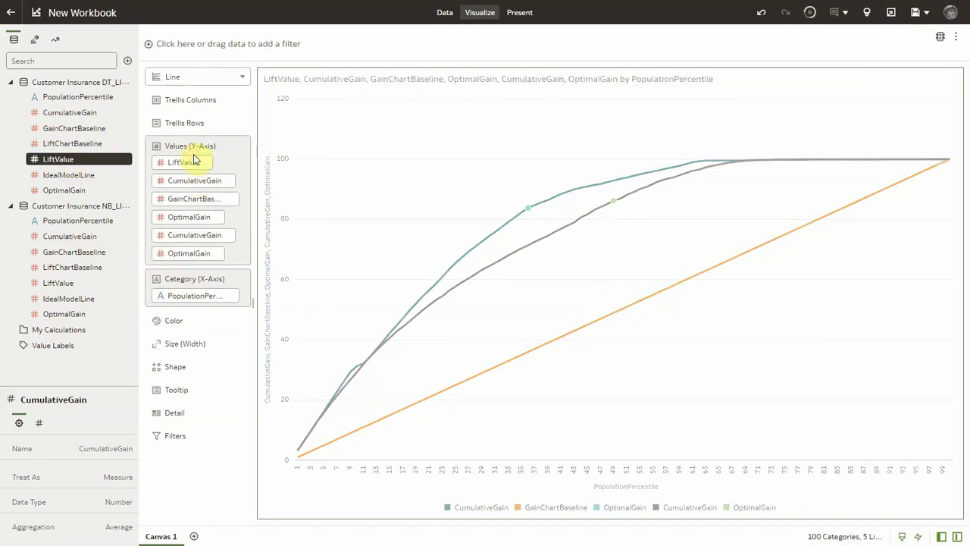
right_click(189, 166)
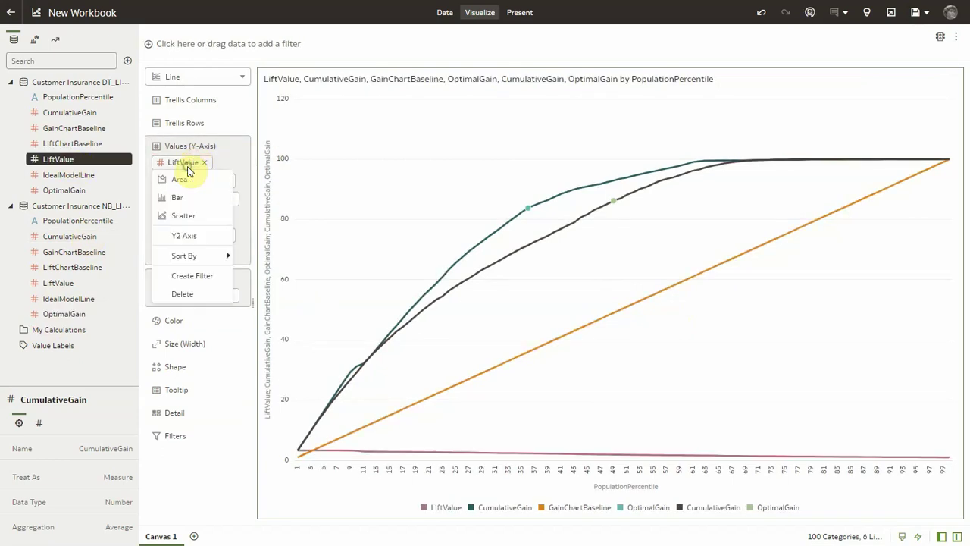
click(203, 238)
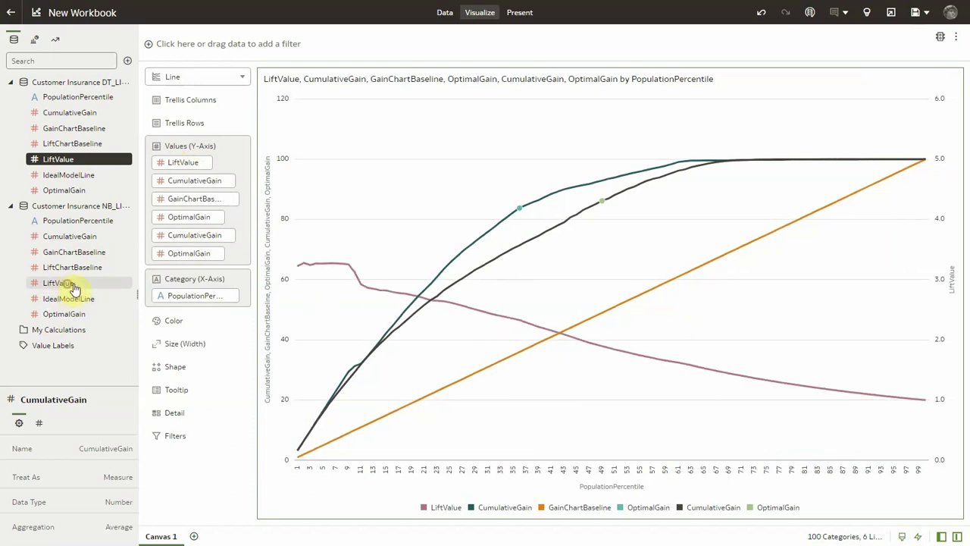
drag(72, 283, 182, 181)
right_click(181, 182)
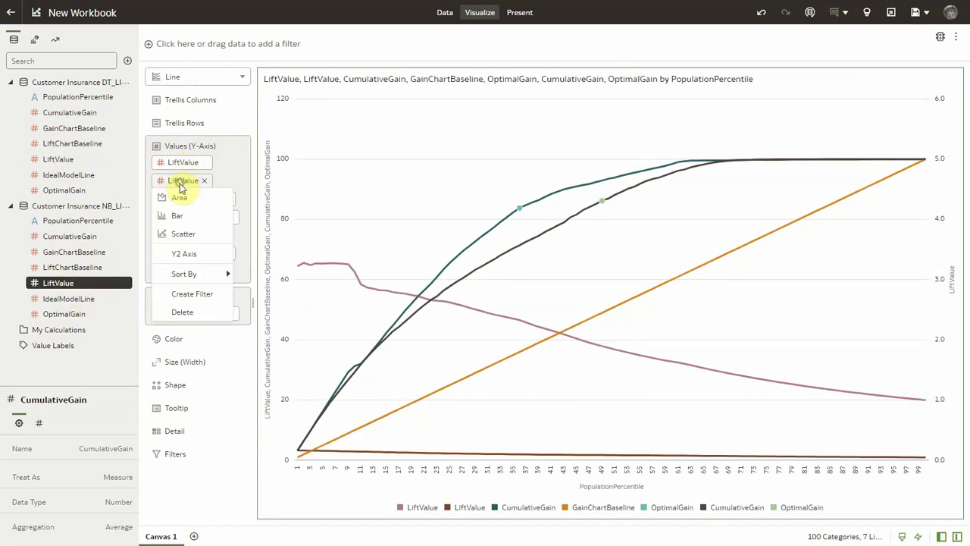
click(189, 255)
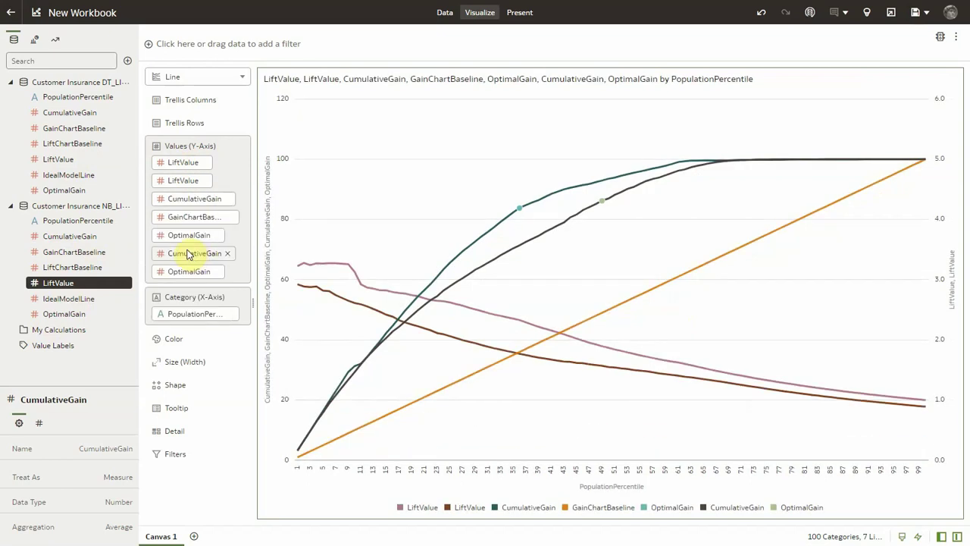